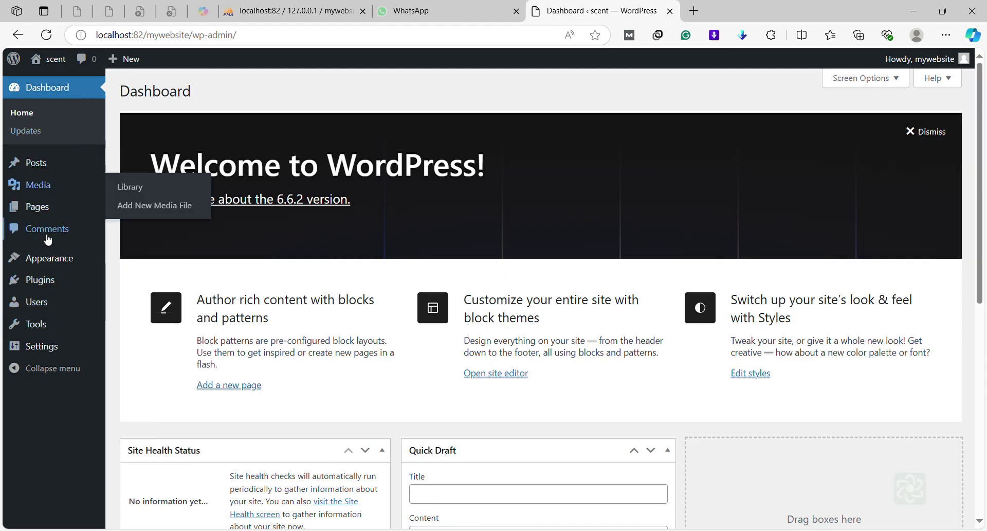
Open the page for adding new themes and search the theme directory for "ecommerce"
mouse_move(41, 265)
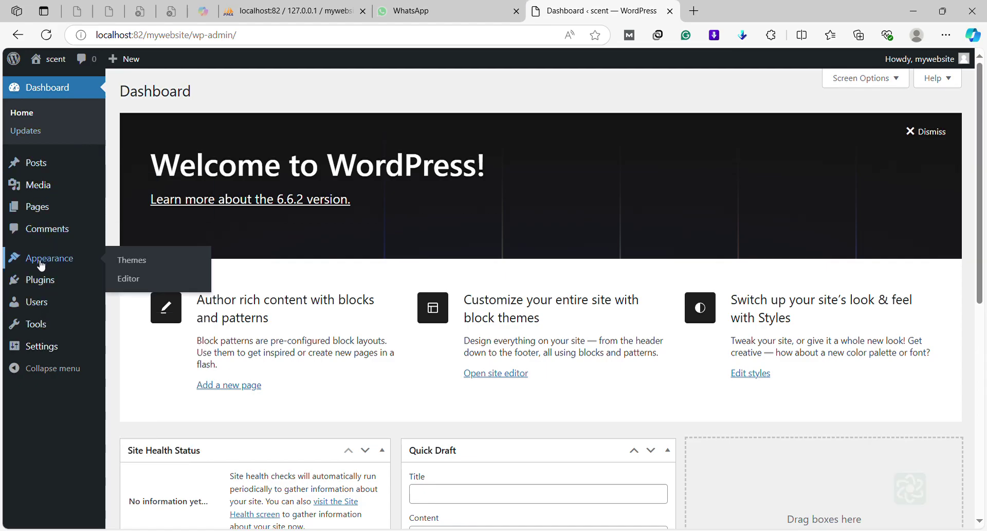
click(137, 261)
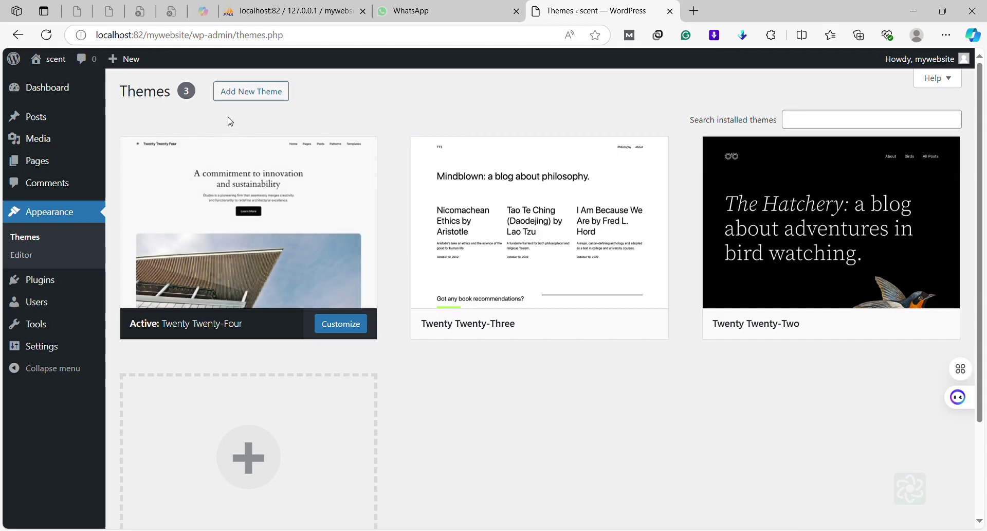
click(259, 93)
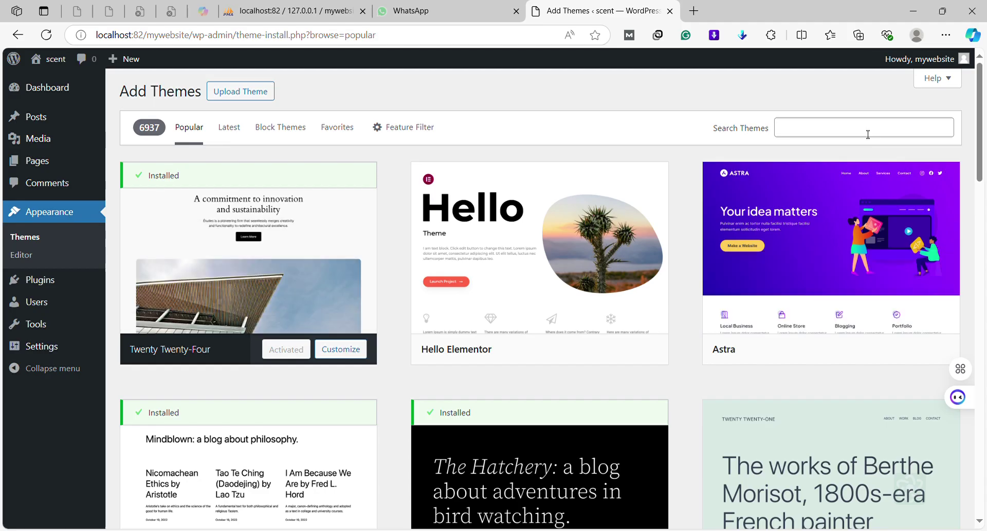
click(868, 134)
text(EXX)
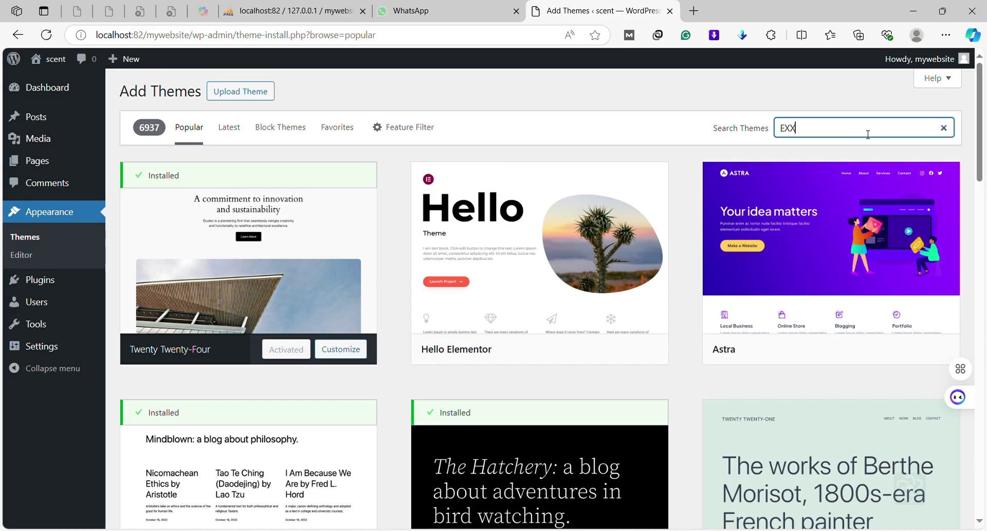
key(BackSpace)
key(BackSpace)
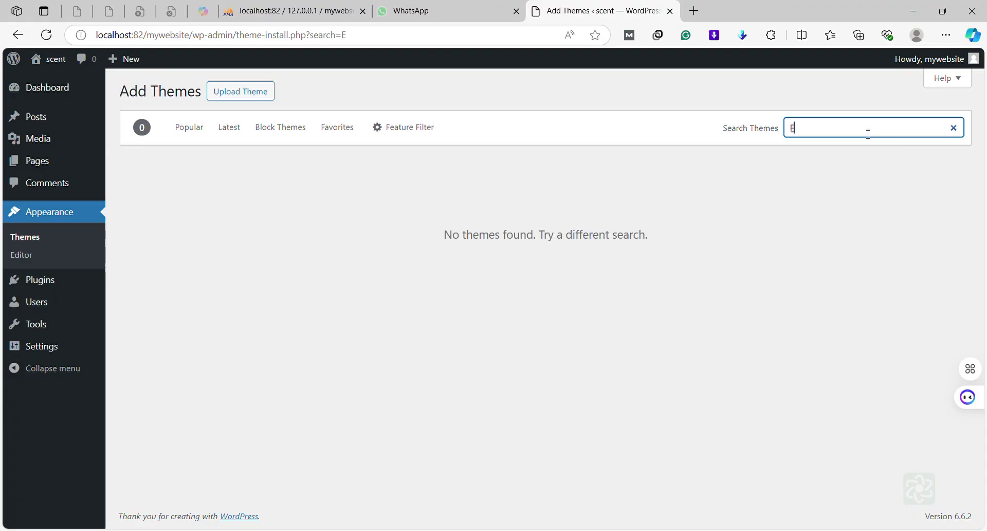
key(BackSpace)
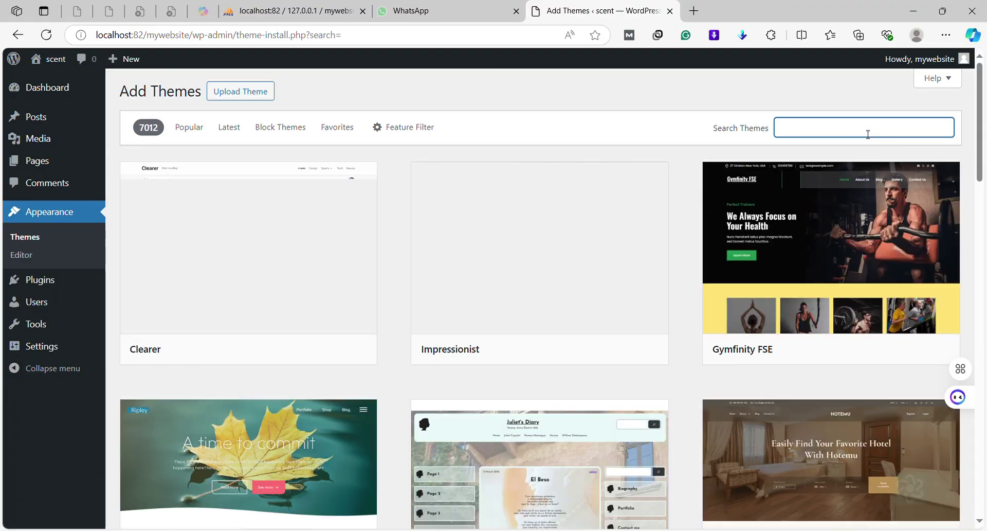
text(ecommerce)
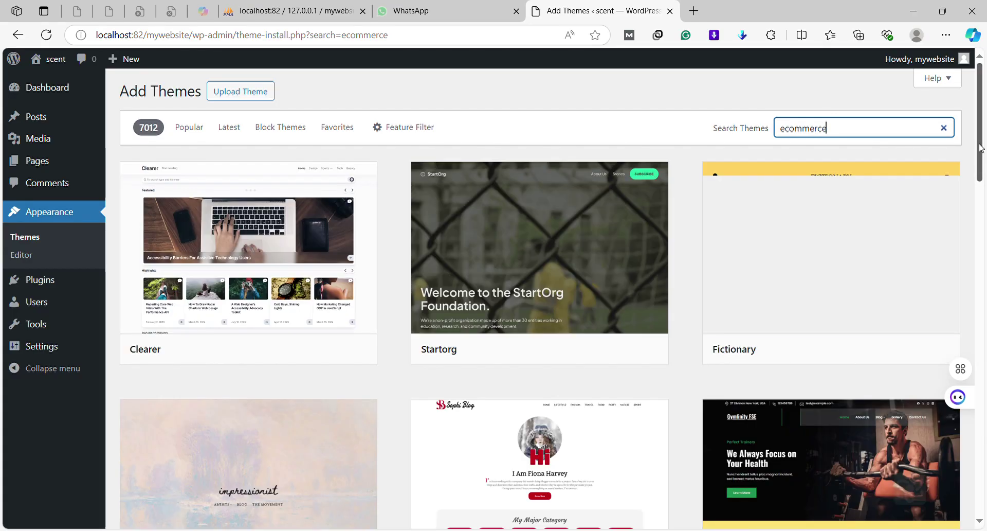
Browse the ecommerce theme results and compare the store designs to find a suitable one
drag(981, 147, 951, 277)
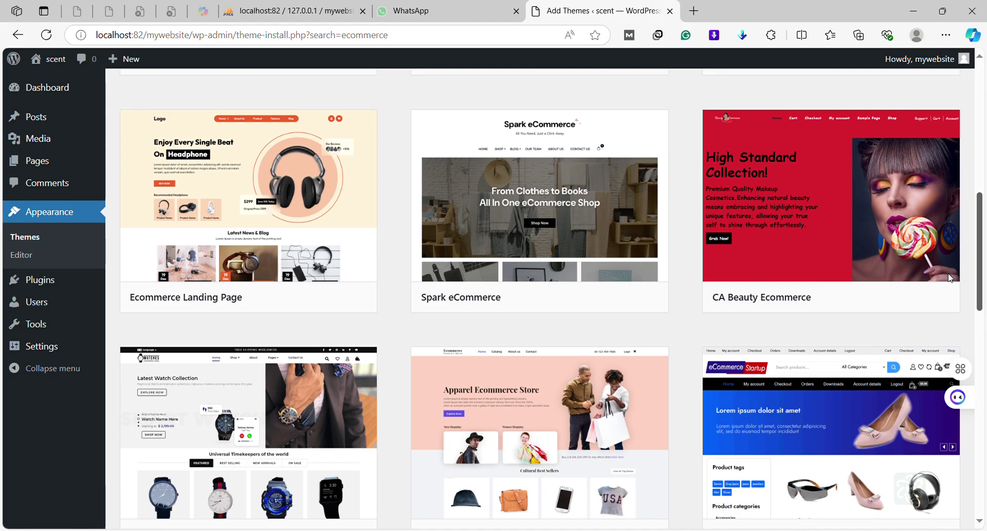
scroll(951, 278, down, 3)
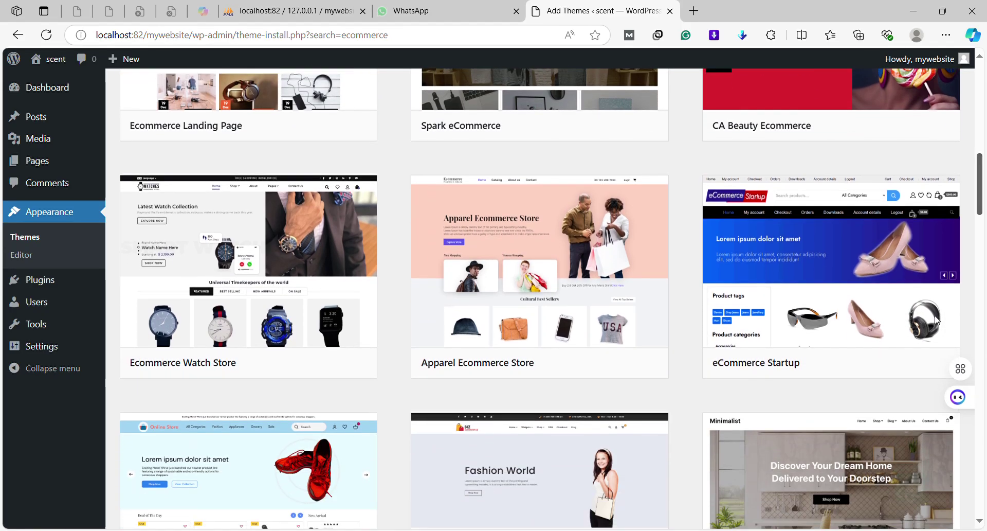
scroll(935, 324, down, 2)
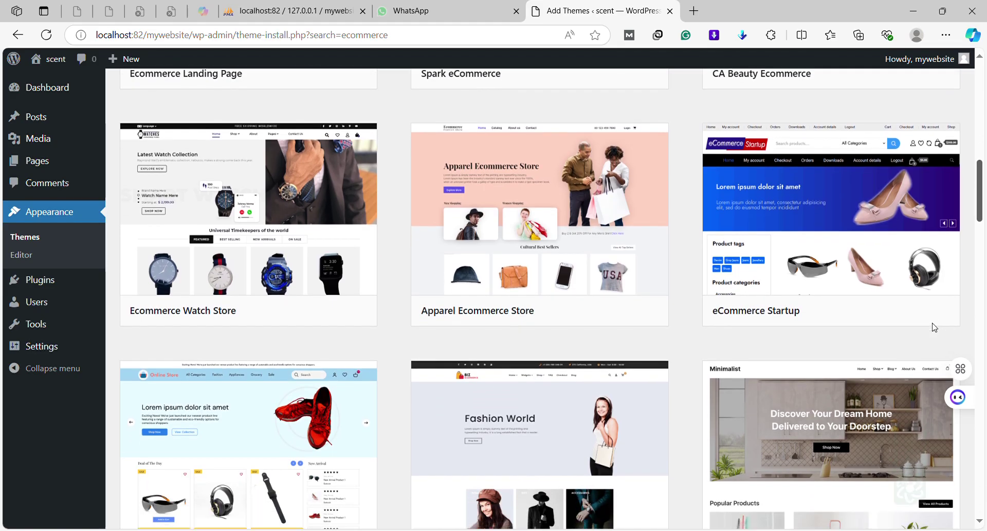
scroll(934, 328, down, 2)
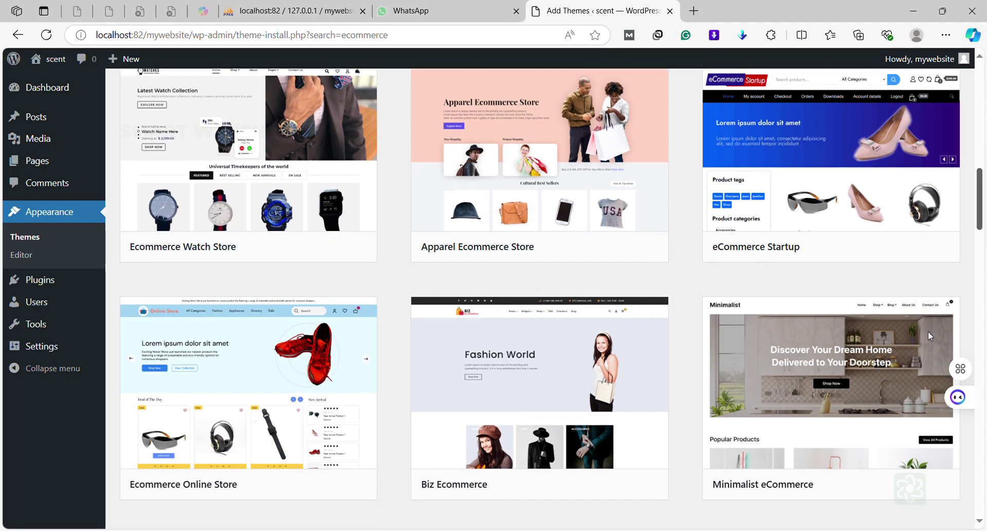
scroll(928, 333, down, 5)
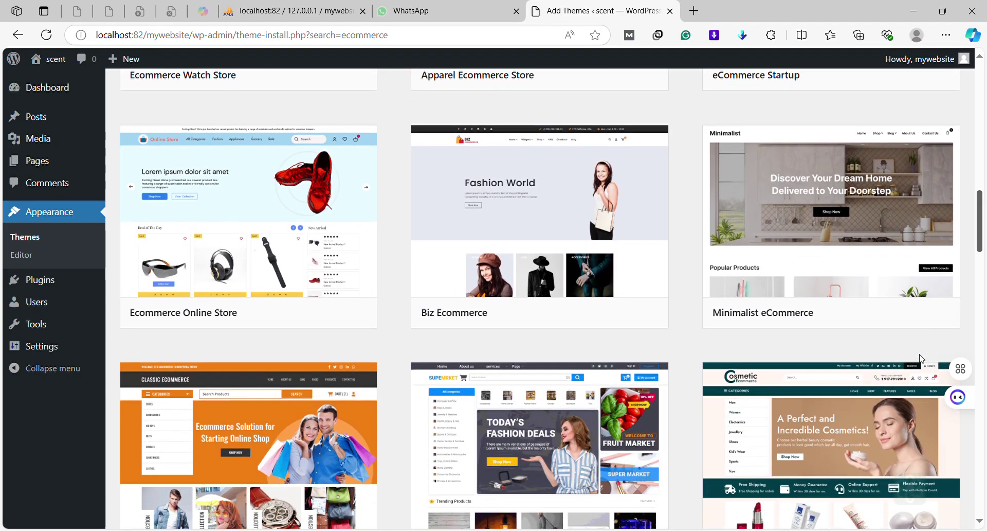
scroll(912, 363, down, 2)
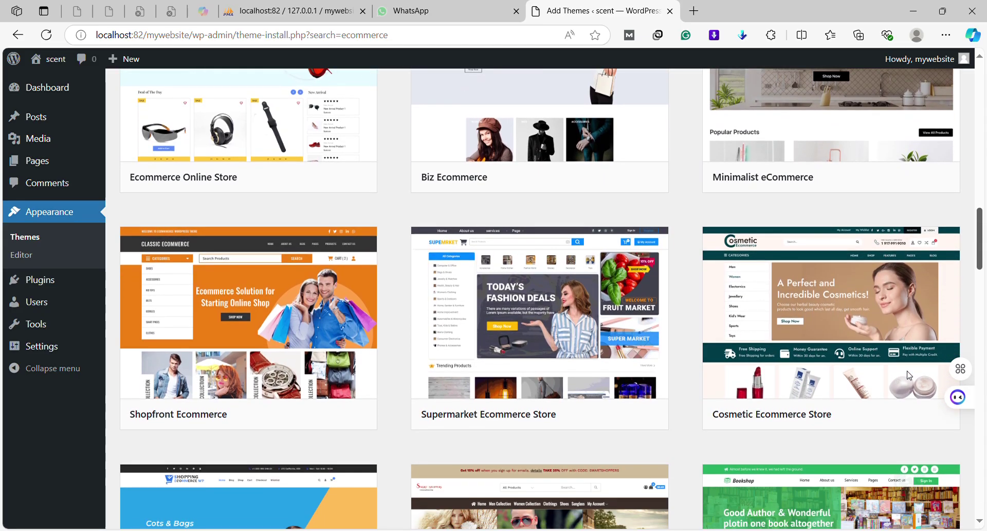
scroll(910, 365, up, 2)
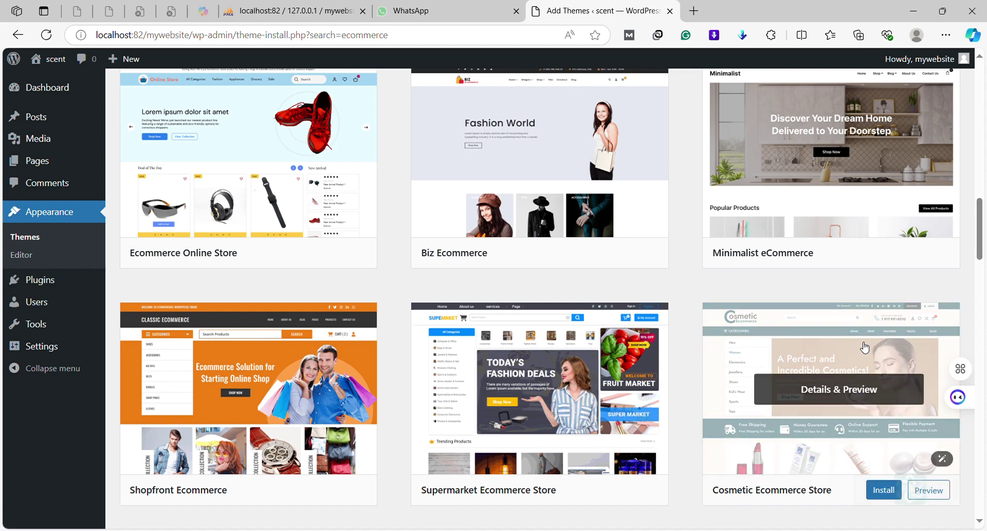
mouse_move(601, 251)
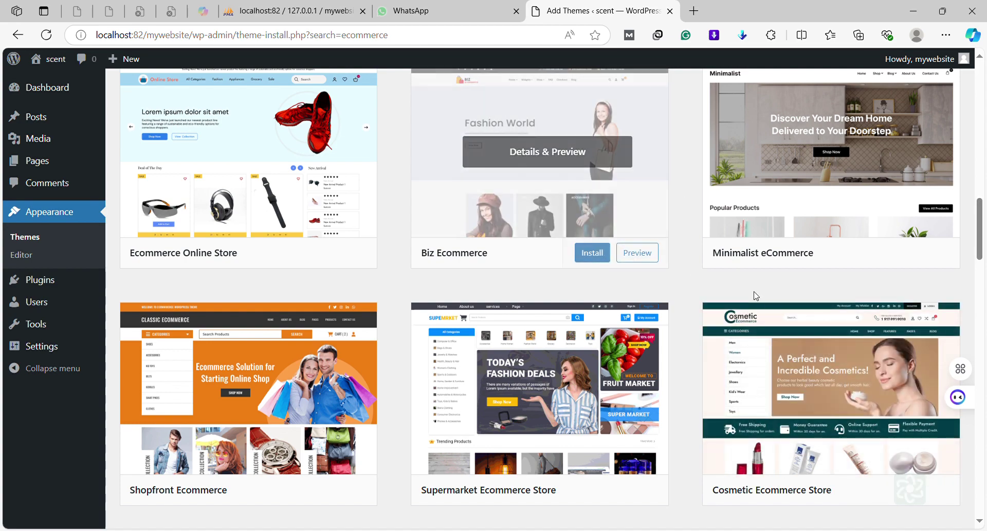
mouse_move(912, 240)
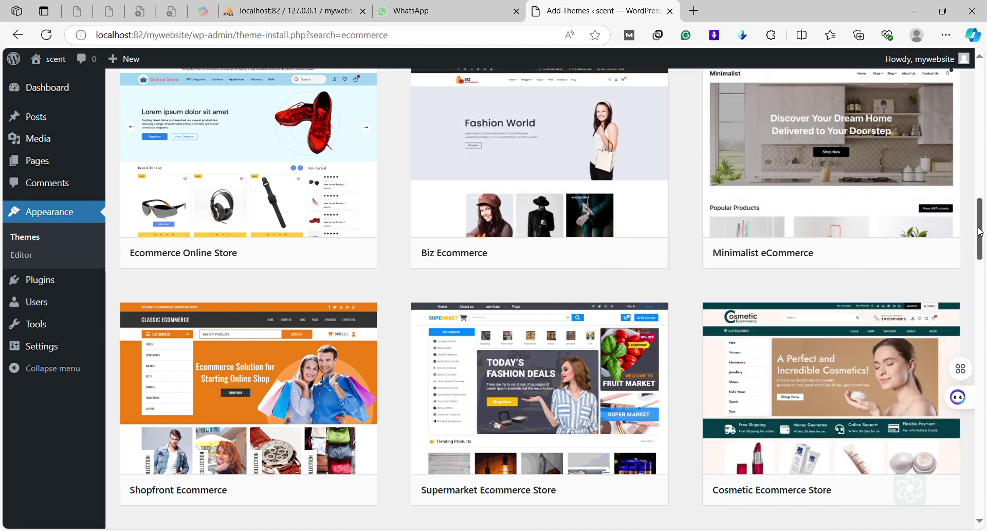
scroll(971, 273, down, 6)
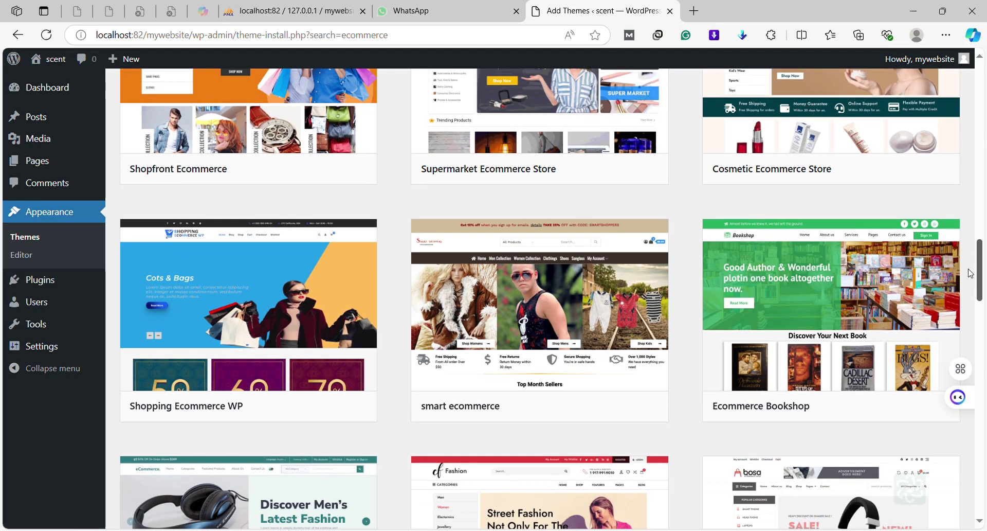
scroll(971, 273, up, 5)
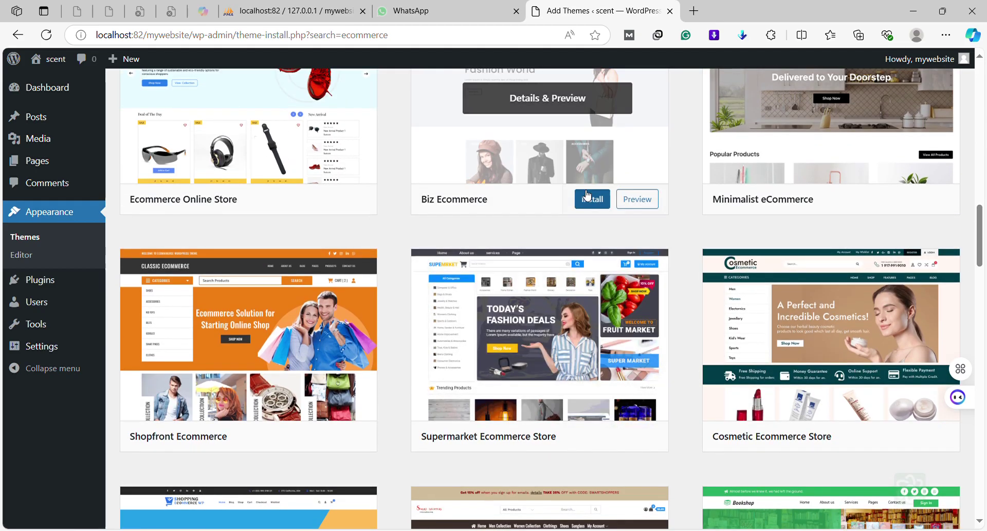
Install the Biz Ecommerce theme and activate it as the site's theme
click(592, 199)
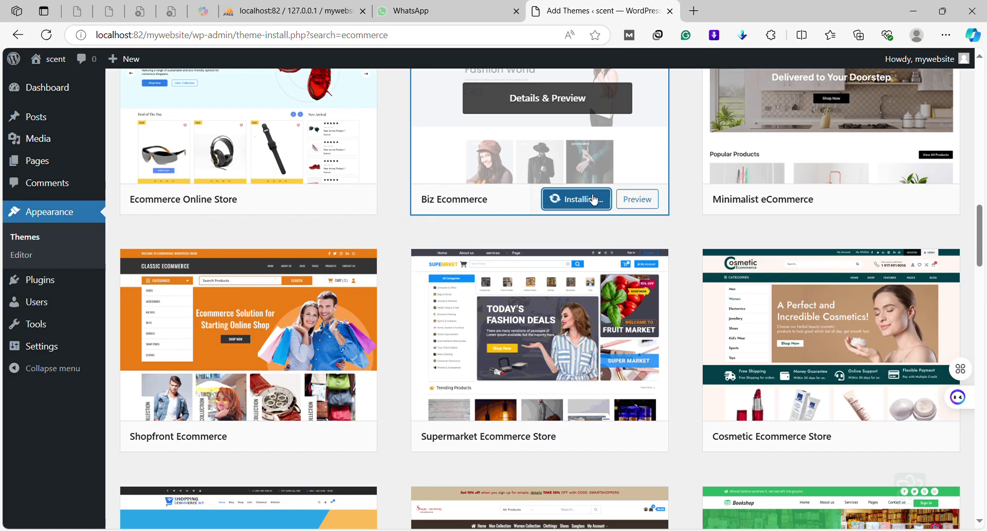
drag(982, 248, 983, 233)
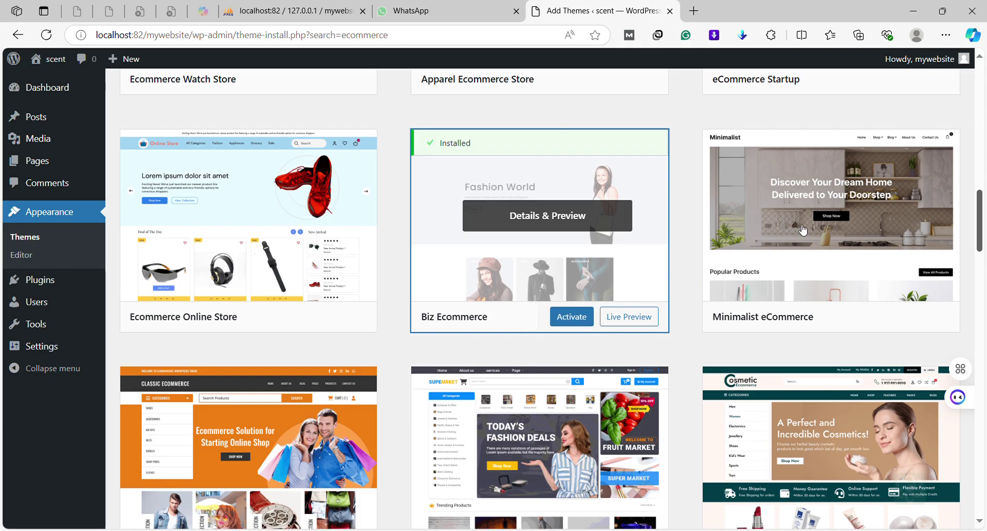
click(572, 316)
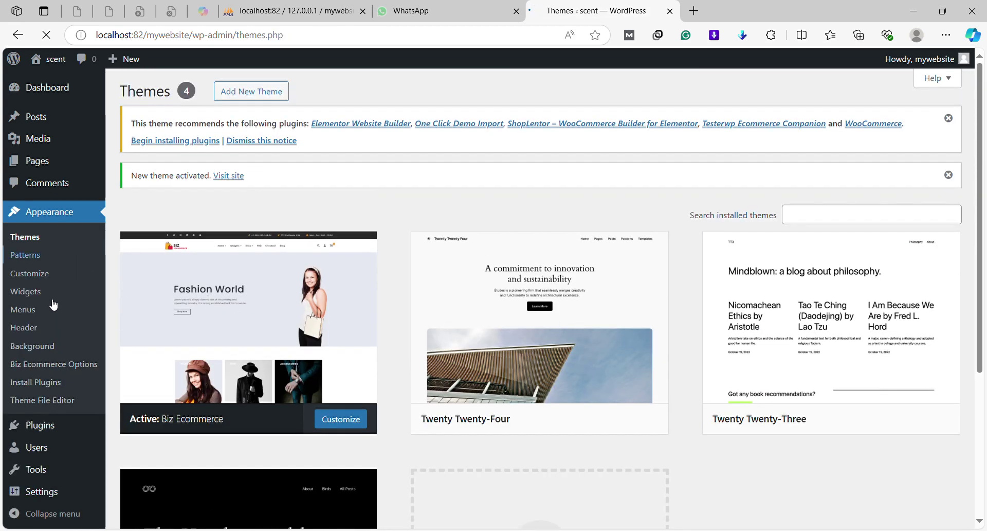
Open the page for adding new plugins and search the plugin directory for "WooCommerce"
mouse_move(36, 431)
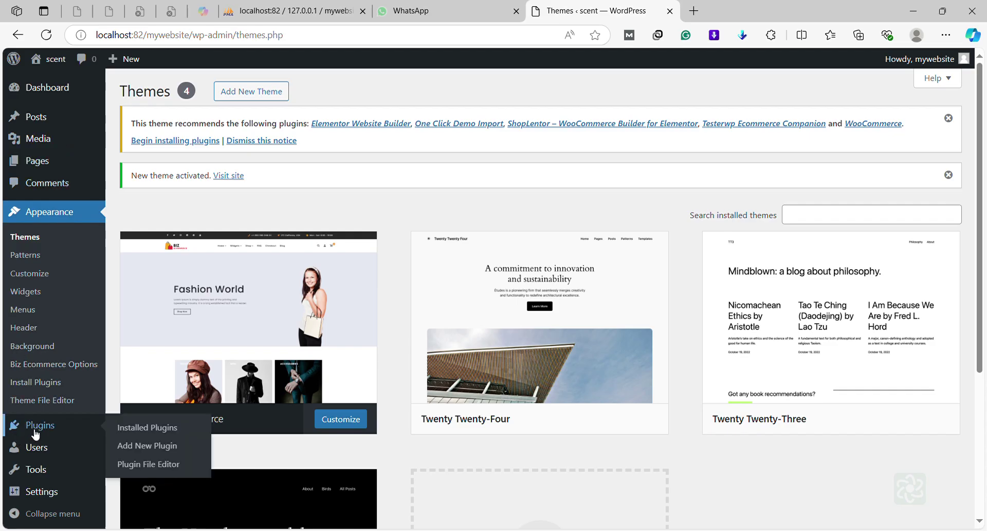
click(140, 445)
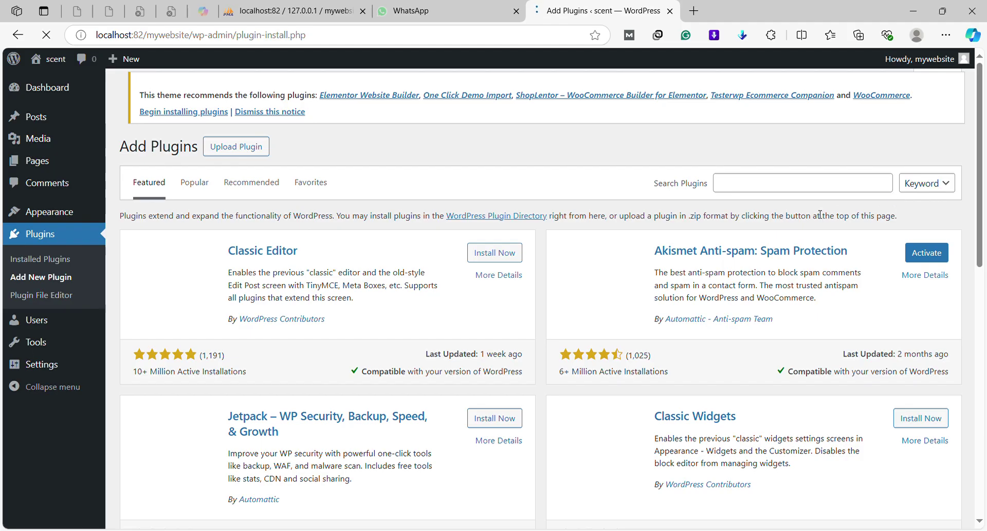
click(809, 191)
text(e)
key(BackSpace)
text(w)
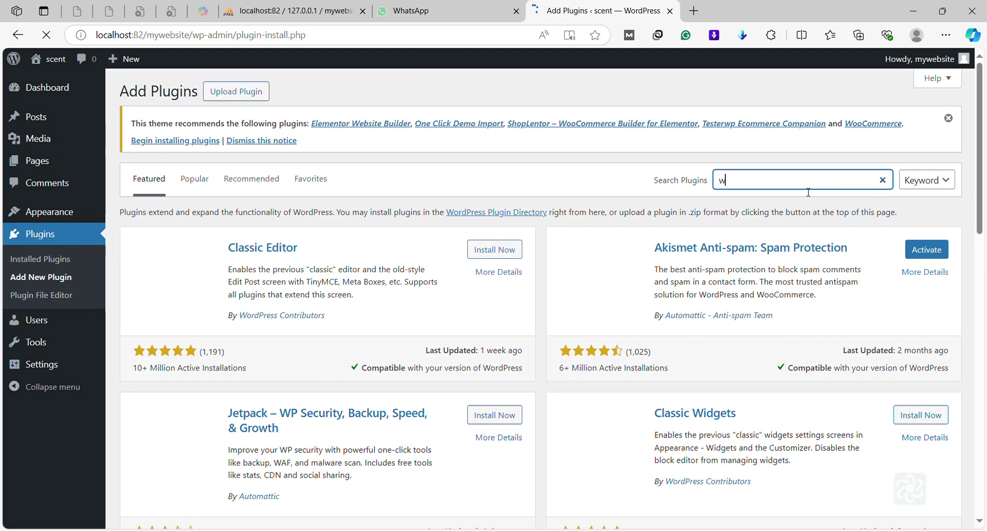
text(oo)
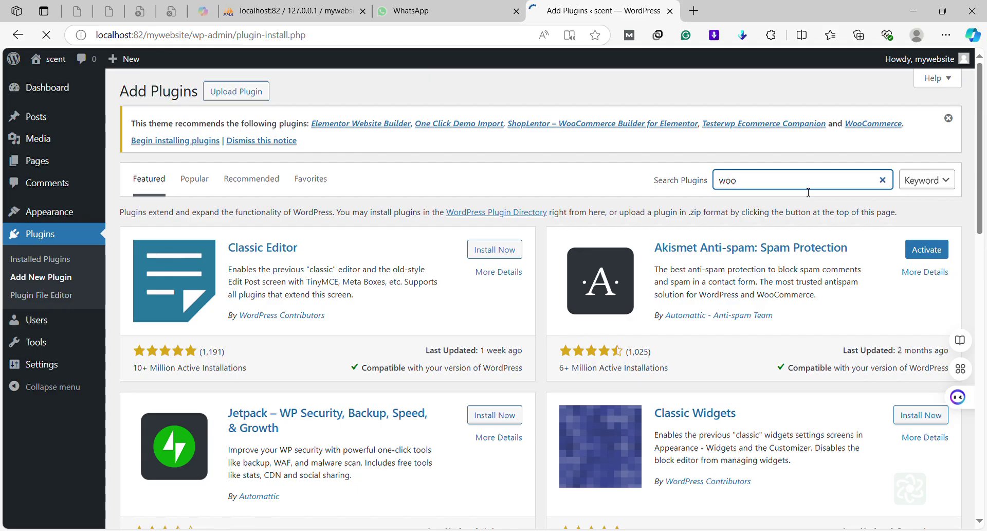
text(commerce)
click(757, 183)
text(C)
click(736, 184)
key(BackSpace)
text(W)
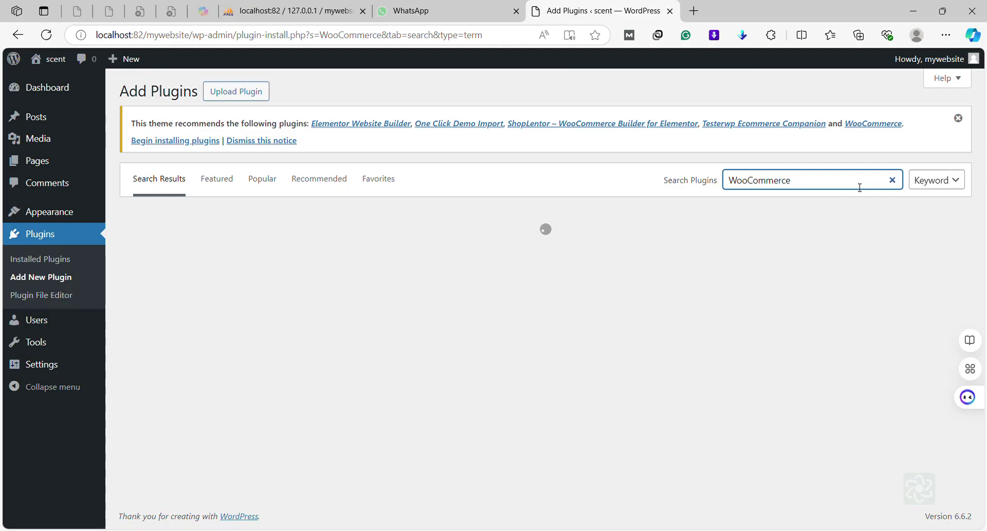
Copy the search term "WooCommerce" and clear the plugin search
click(747, 183)
double_click(798, 188)
key(ctrl+c)
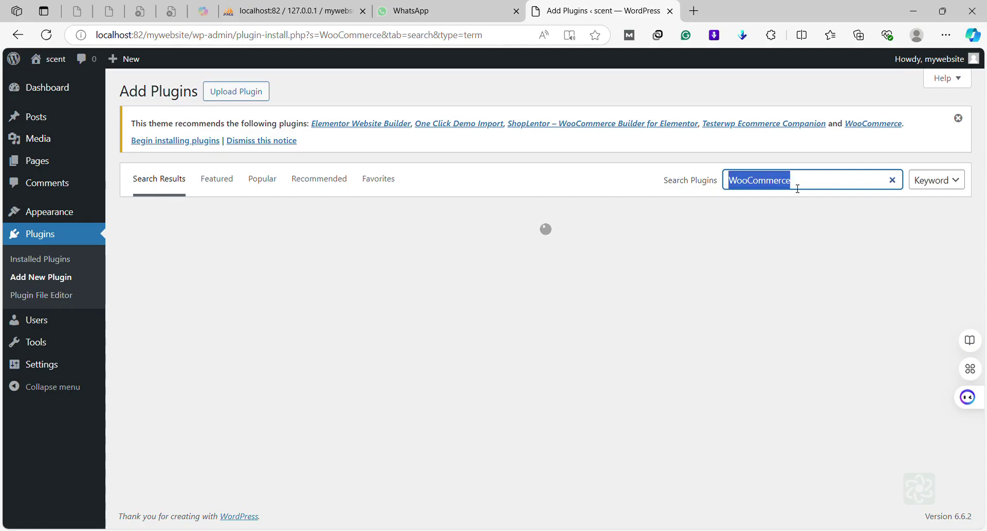
key(BackSpace)
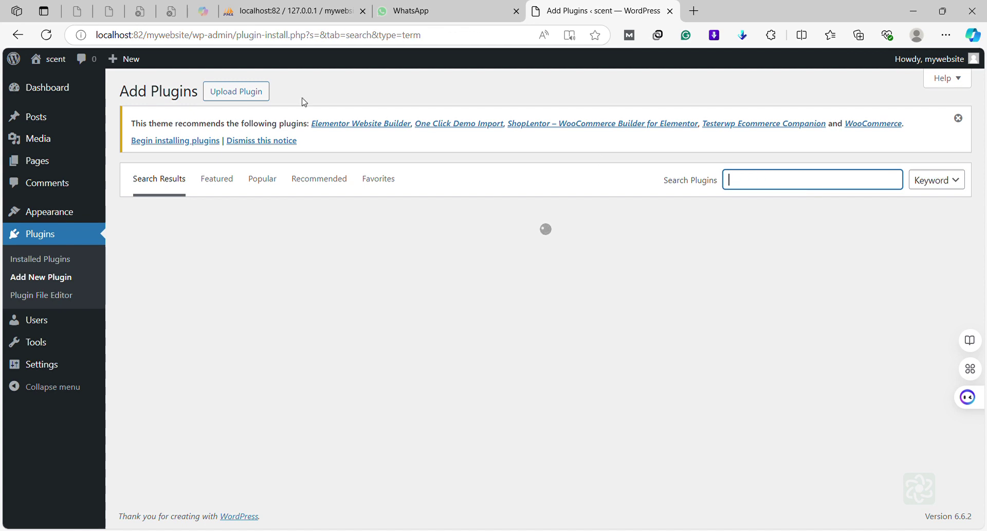
Reload the page for adding plugins, search for the copied term "WooCommerce" and try to install the WooCommerce plugin
mouse_move(85, 222)
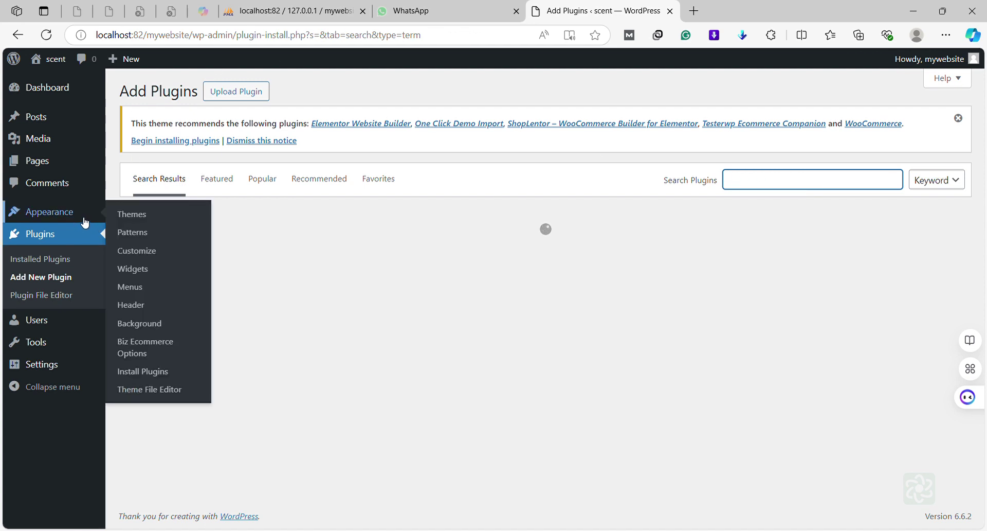
click(74, 259)
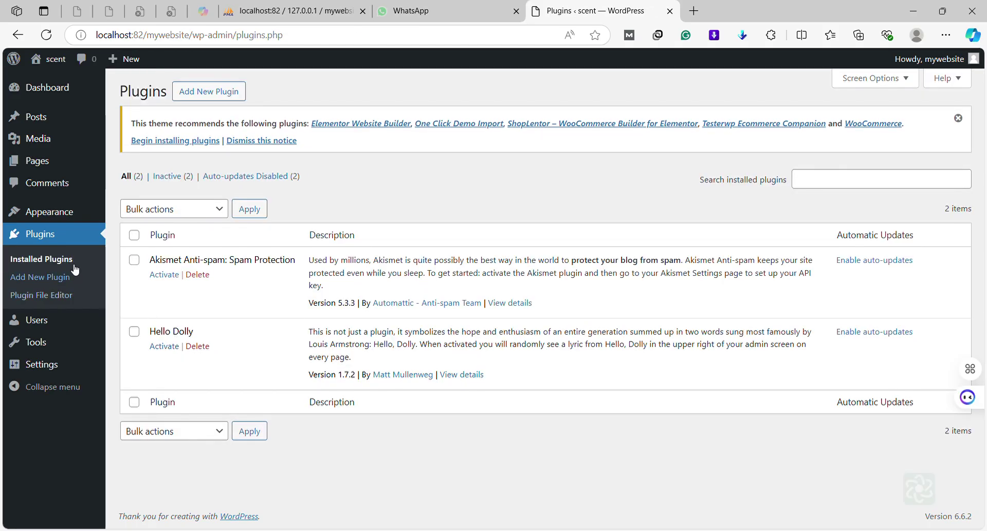
click(72, 279)
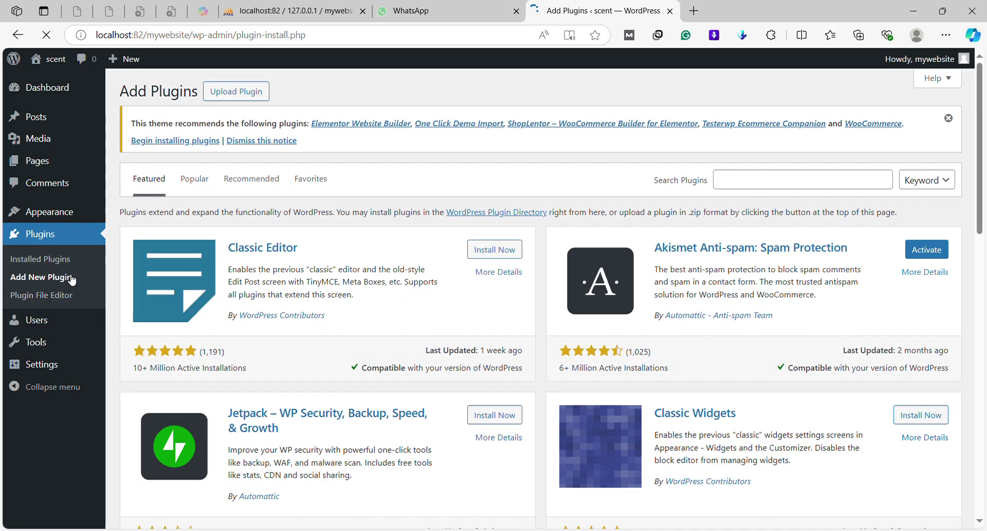
click(842, 184)
key(ctrl+v)
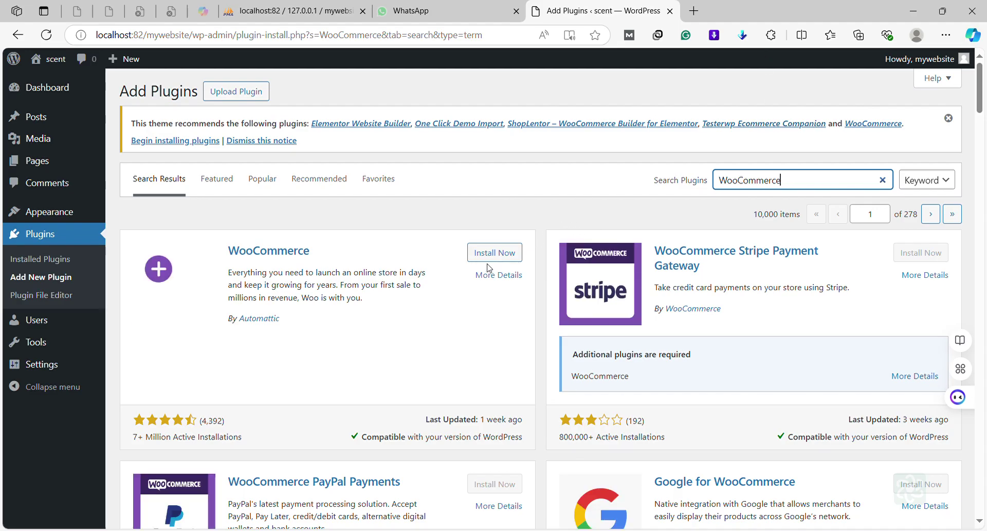
click(501, 254)
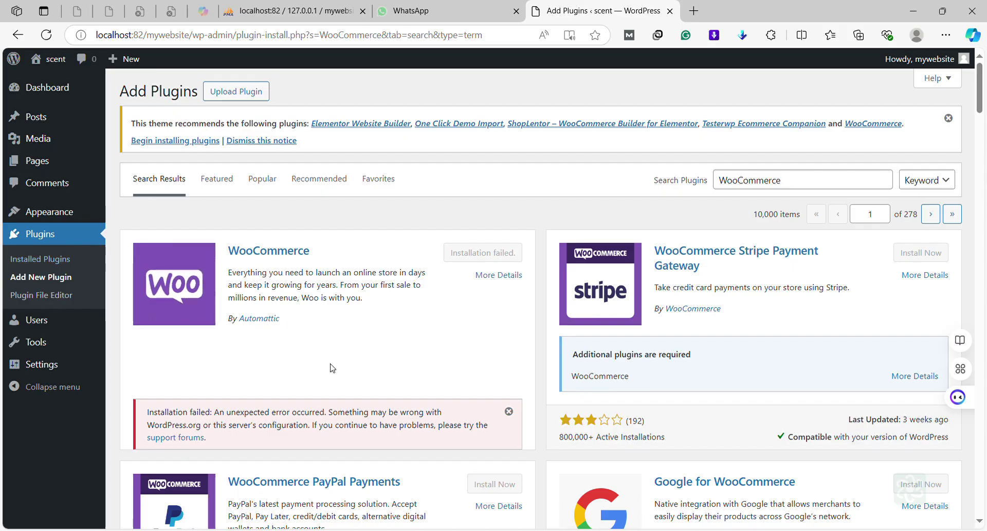
Go to the installed plugins list, reopen the page for adding plugins and search the directory for "WooCommerce"
click(50, 260)
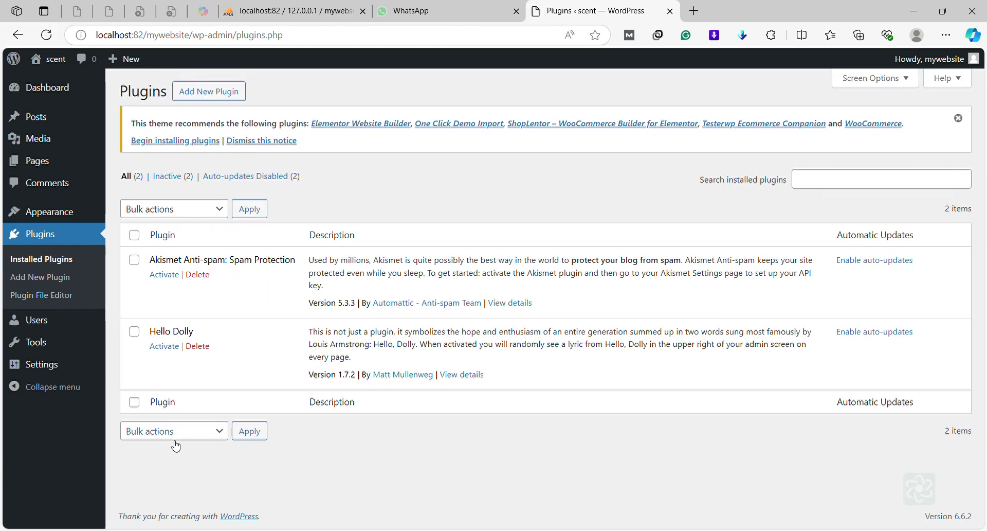
click(68, 286)
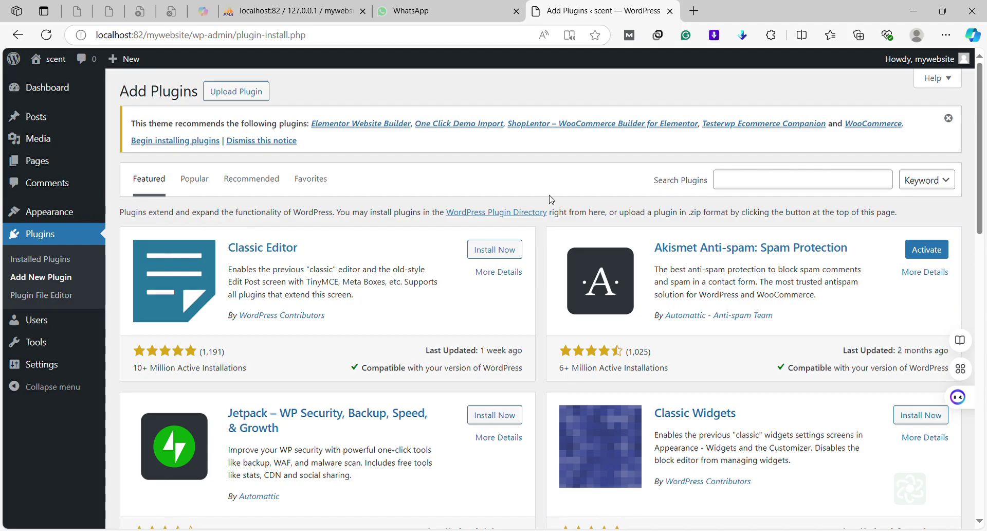
click(829, 188)
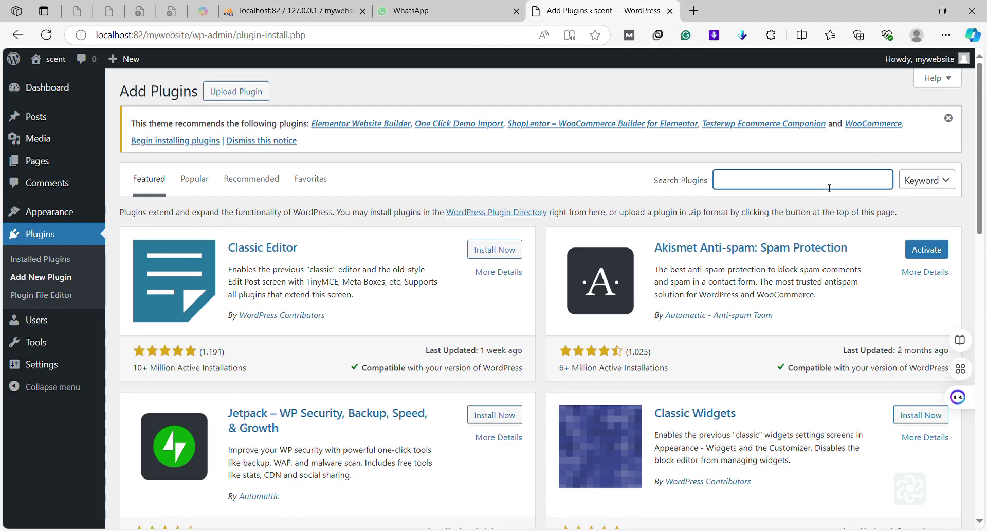
text(W)
key(BackSpace)
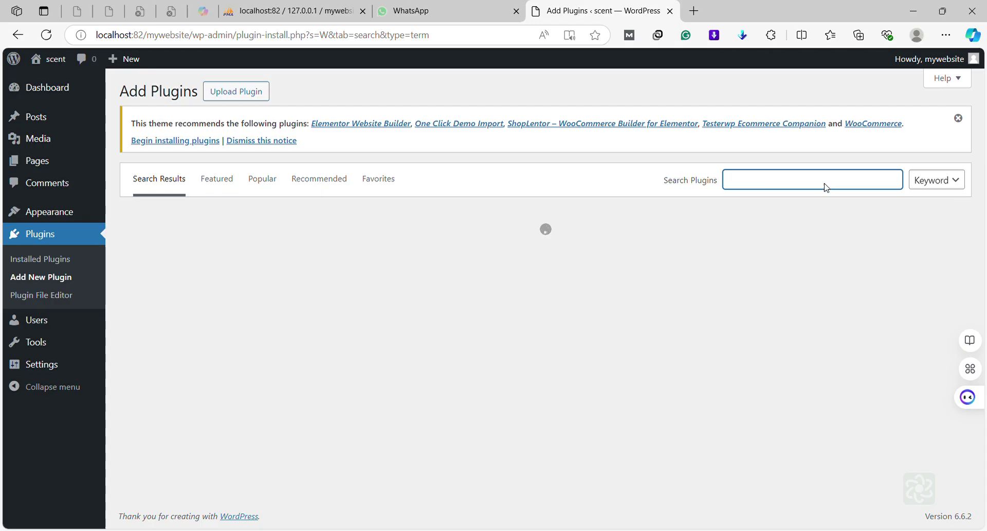
text(WooCommerce)
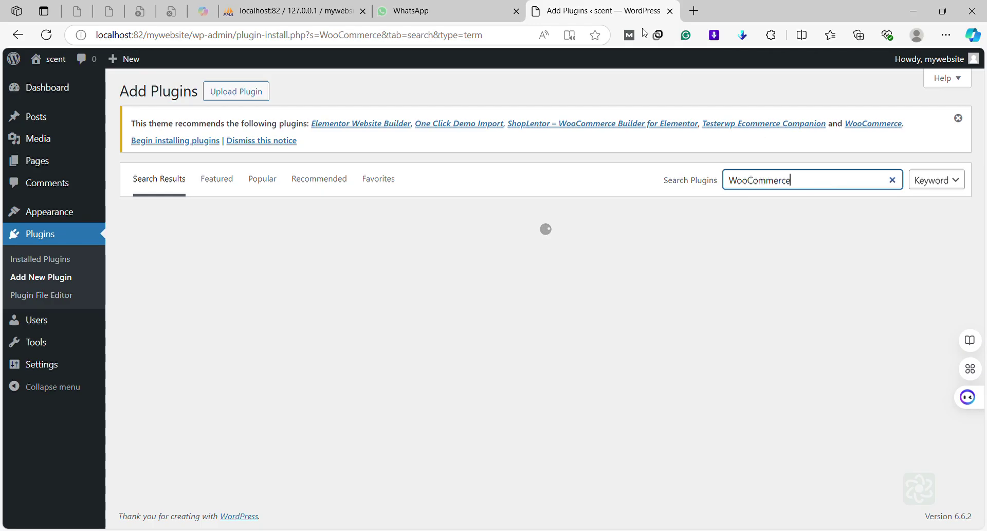
click(449, 6)
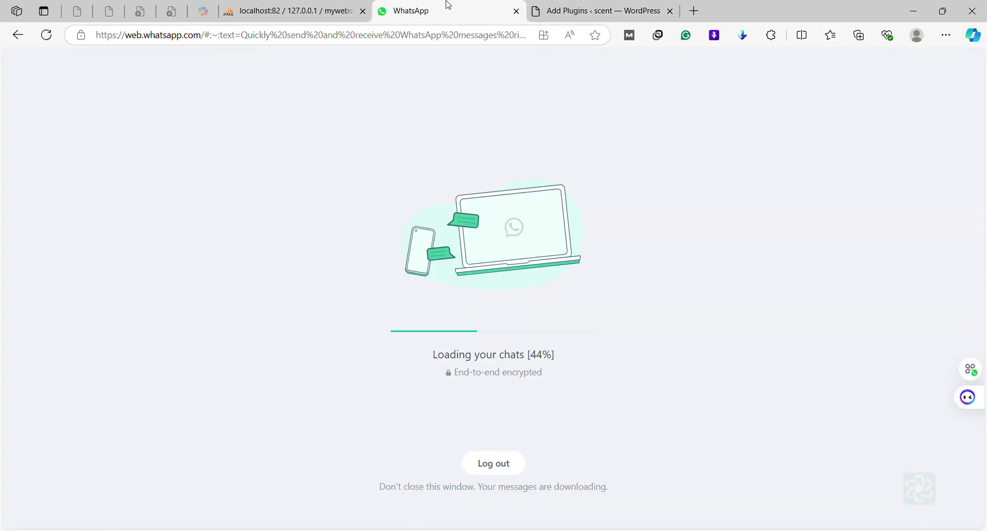
click(587, 9)
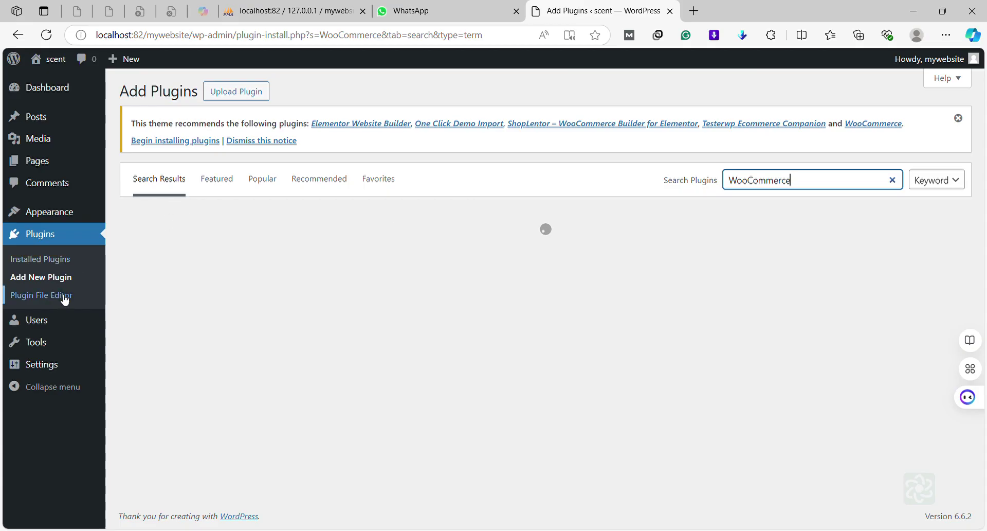
Leave the pending "WooCommerce" search and open the site's installed plugins page
mouse_move(73, 221)
mouse_move(63, 122)
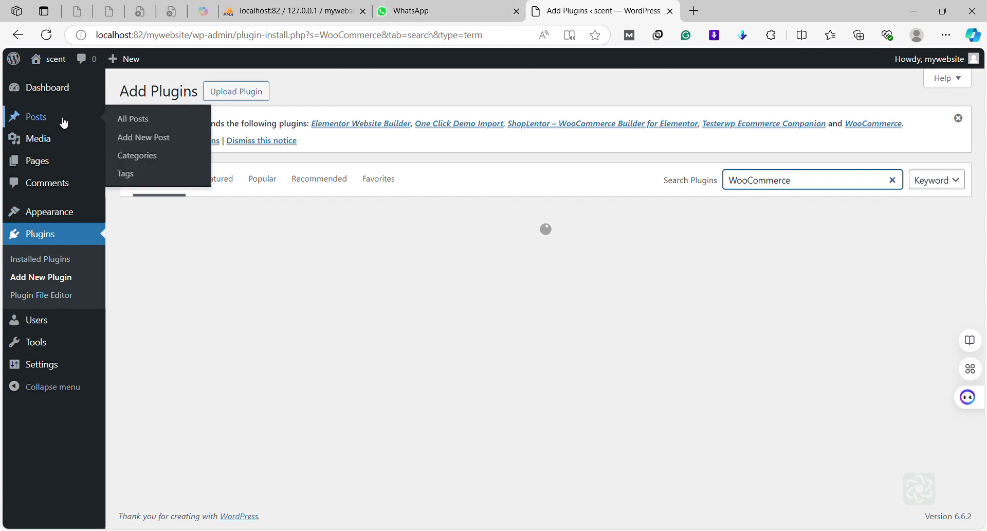
click(82, 234)
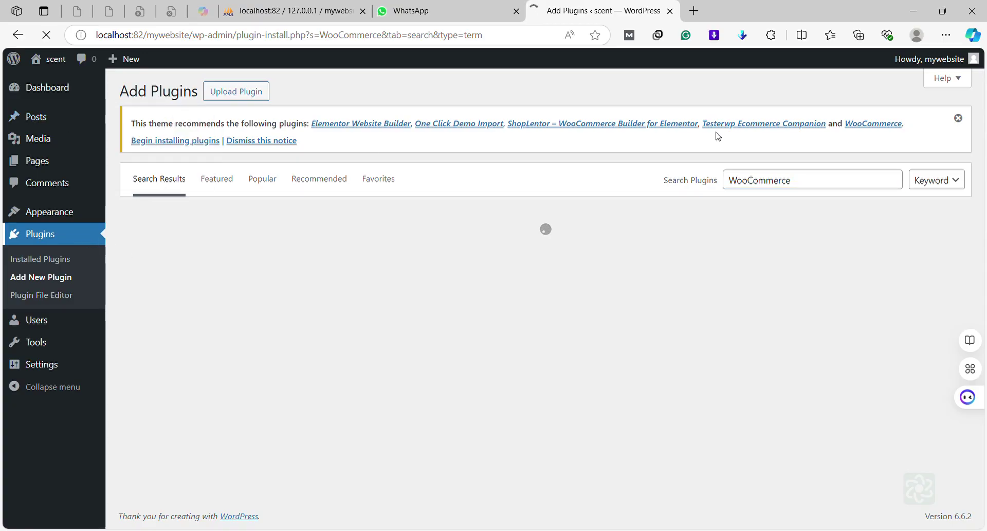